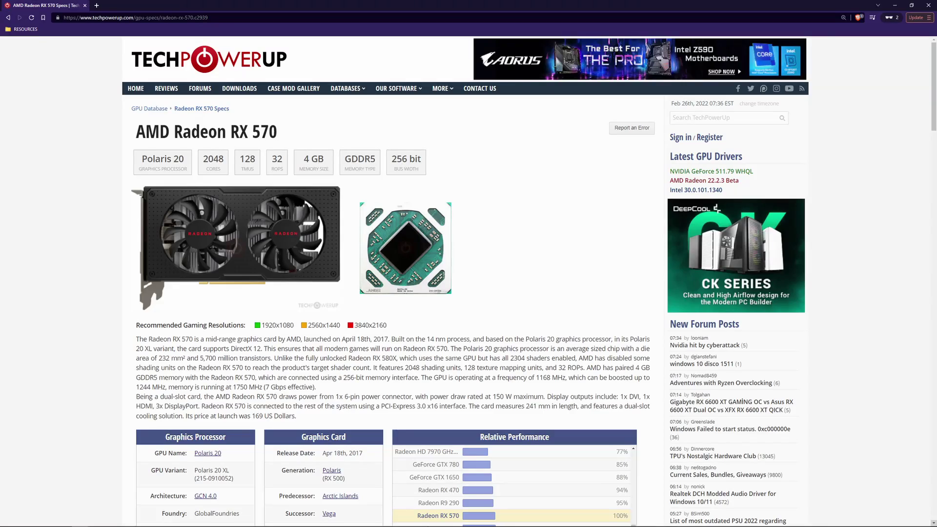
Highlight 'launched on April 18th, 2017' in the RX 570 spec description
drag(304, 339, 388, 339)
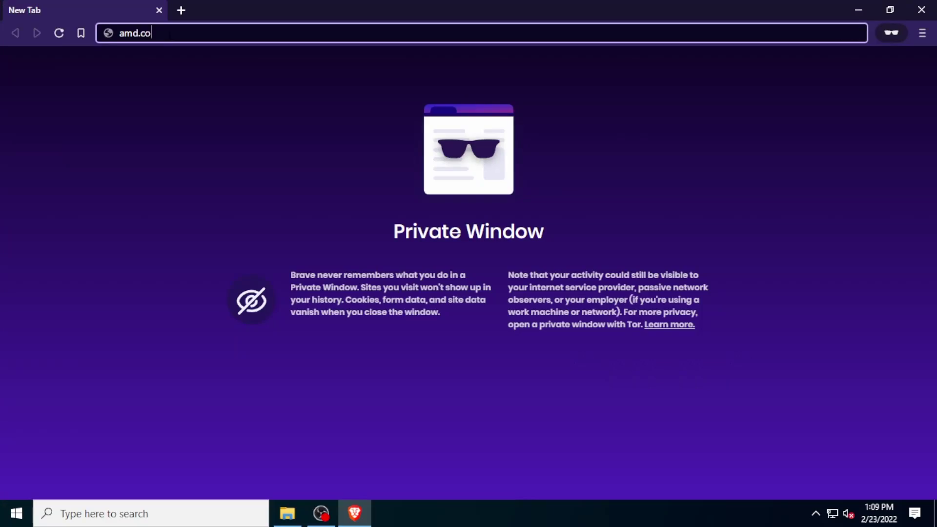
On AMD Drivers & Support, select Radeon 500 Series > RX 500 Series > RX 570 and submit
text(m)
key(Return)
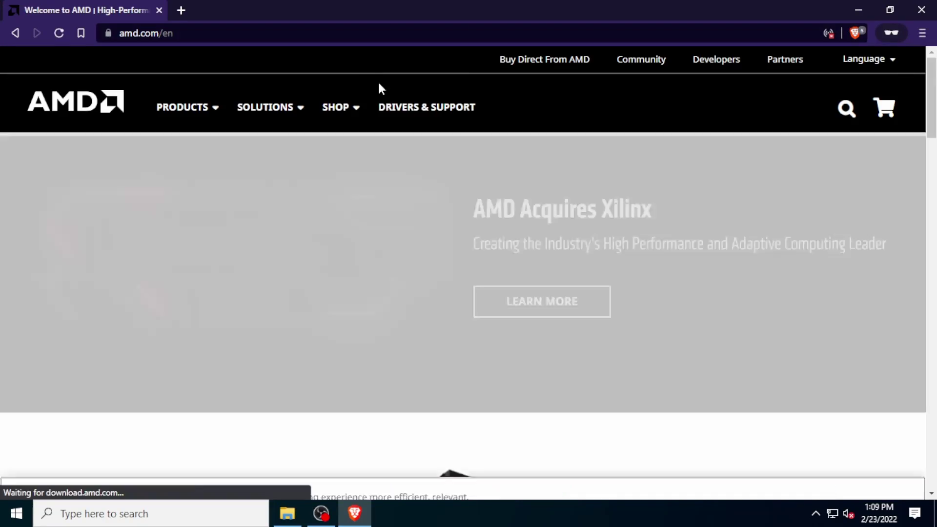
click(410, 107)
scroll(449, 226, down, 10)
scroll(376, 234, down, 4)
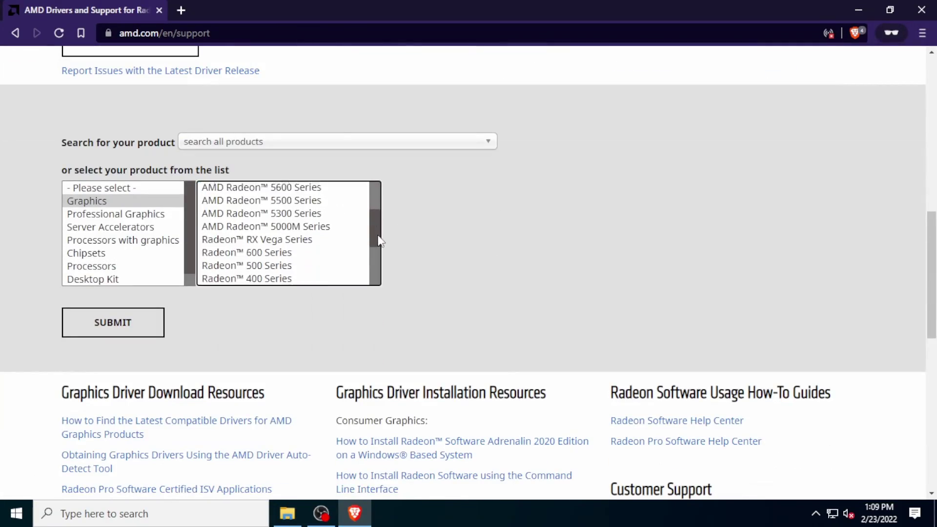
scroll(380, 241, down, 1)
click(273, 228)
click(437, 215)
click(571, 228)
click(156, 320)
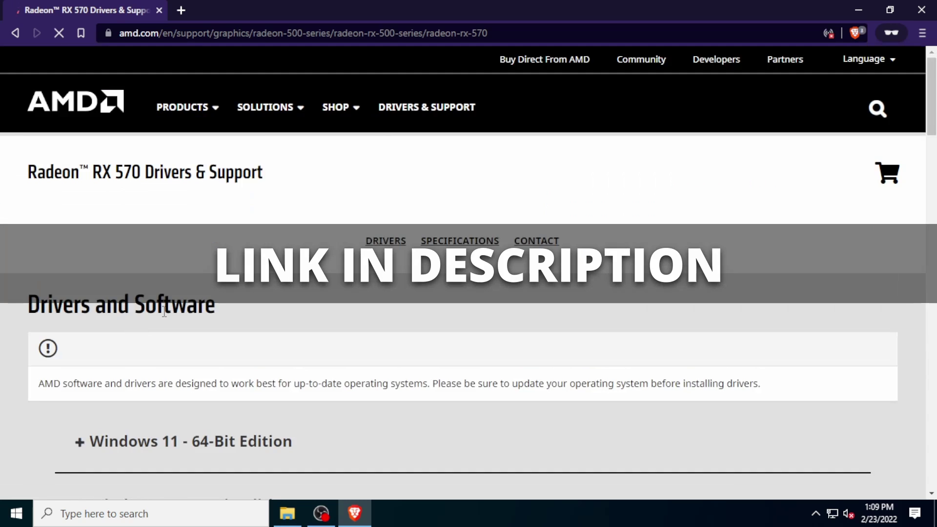
Download the Windows 10 64-bit Adrenalin 22.2.2 driver, set to open when done
scroll(164, 312, down, 5)
click(81, 203)
click(737, 303)
click(337, 306)
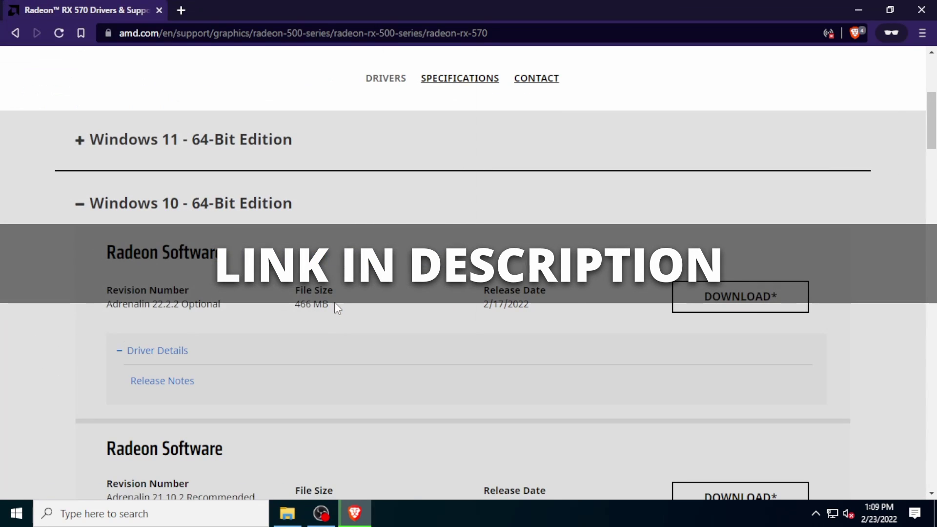
click(146, 478)
click(182, 380)
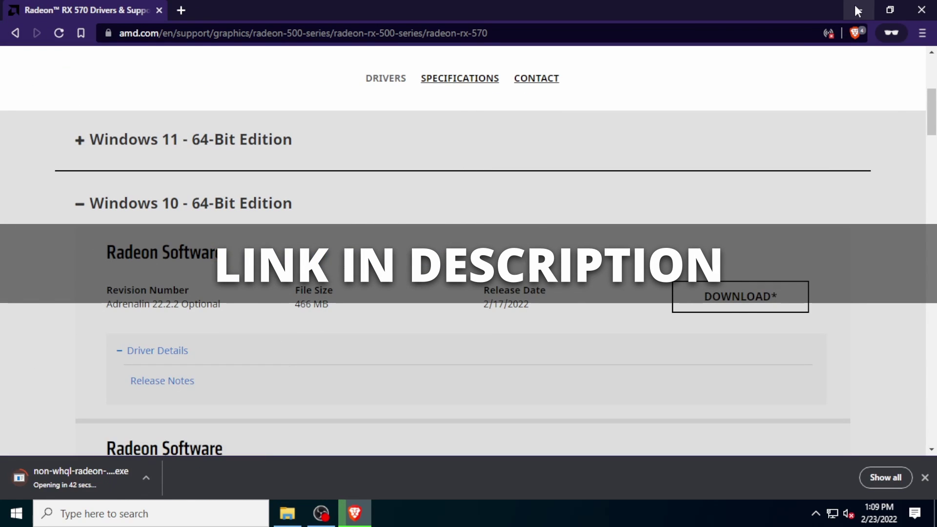
click(857, 11)
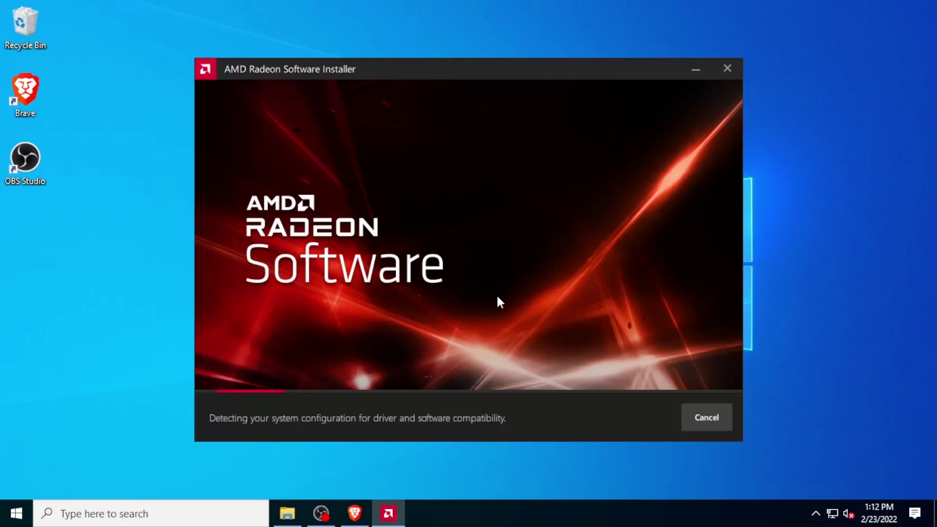
Install the Radeon drivers and save the MSI Afterburner setup zip to Downloads
click(699, 411)
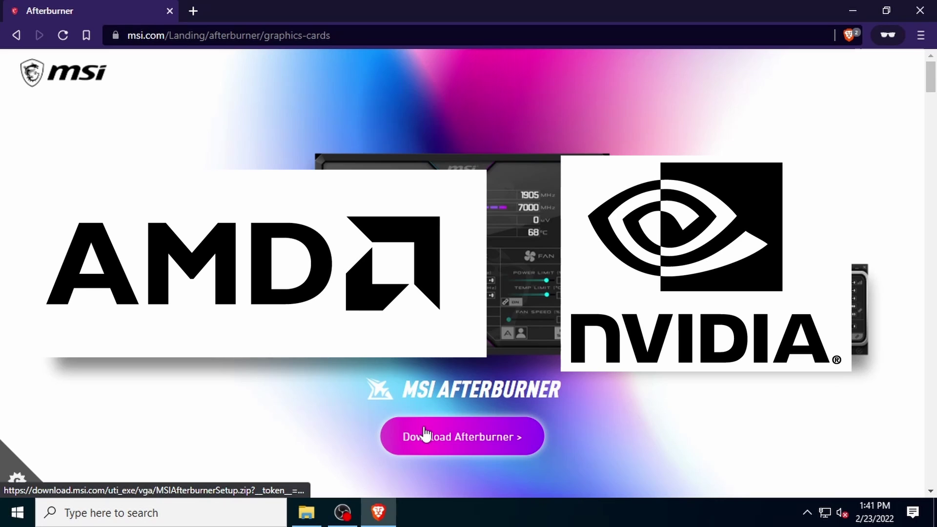
click(424, 434)
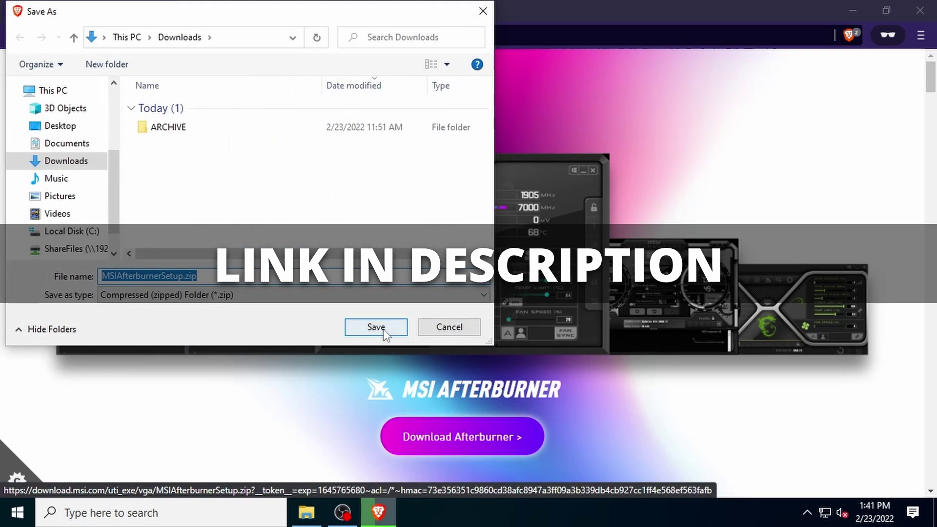
click(381, 326)
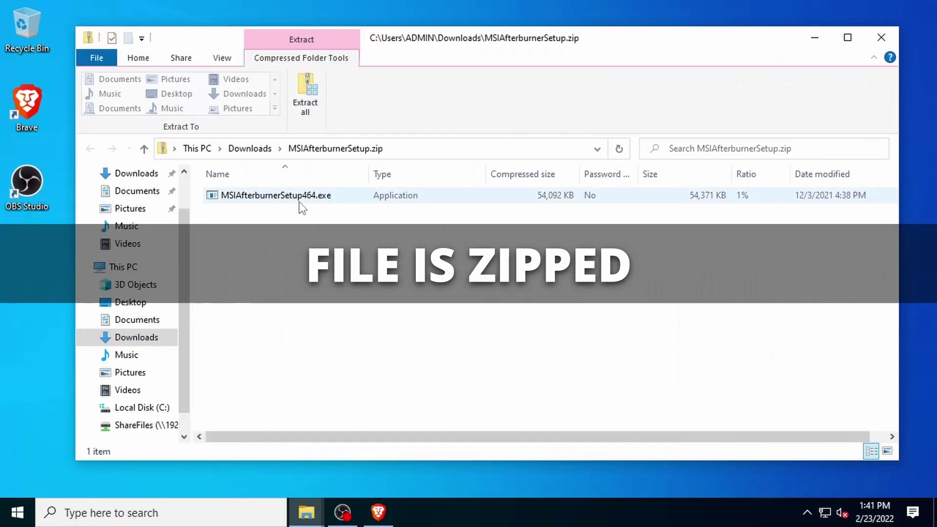
Extract the Afterburner setup exe from MSIAfterburnerSetup.zip and run it past language and welcome pages
drag(302, 209, 250, 148)
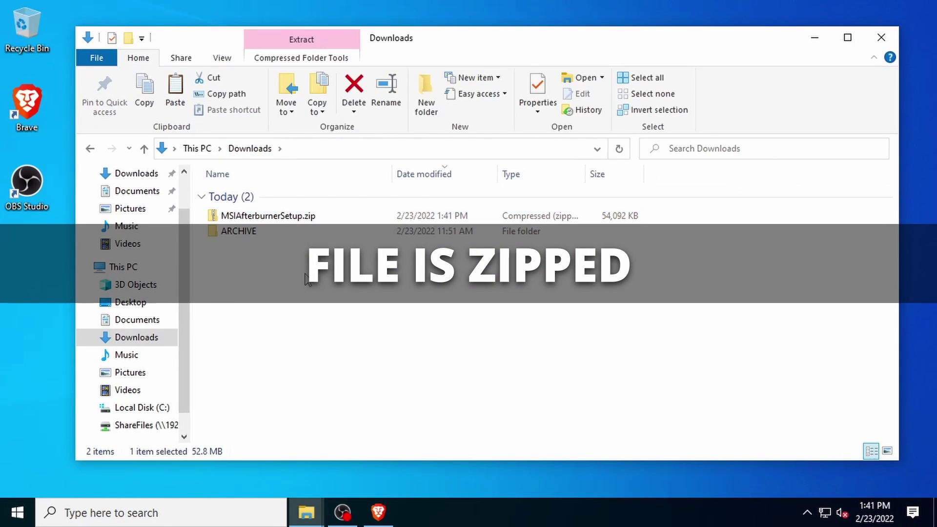
double_click(294, 248)
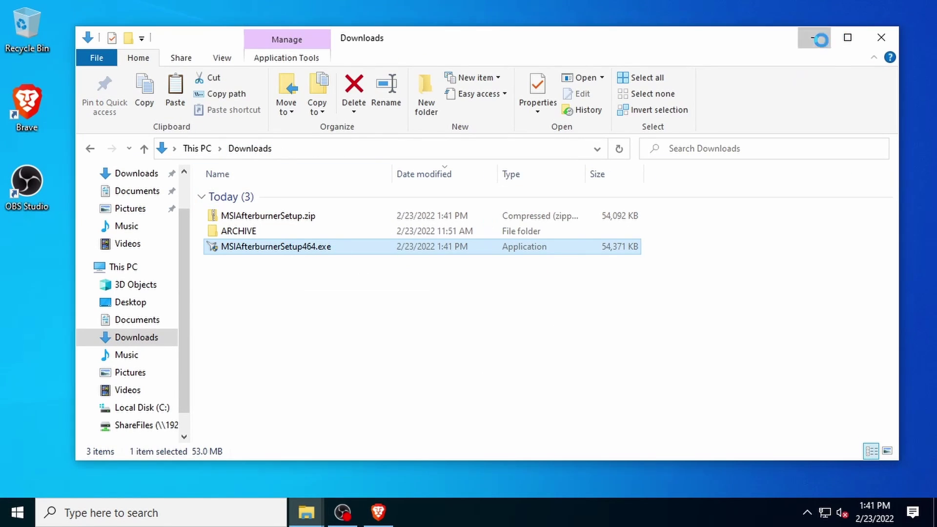
click(815, 37)
click(473, 289)
click(550, 373)
Accept the license, keep default components and folder, install, and finish without the readme
click(306, 327)
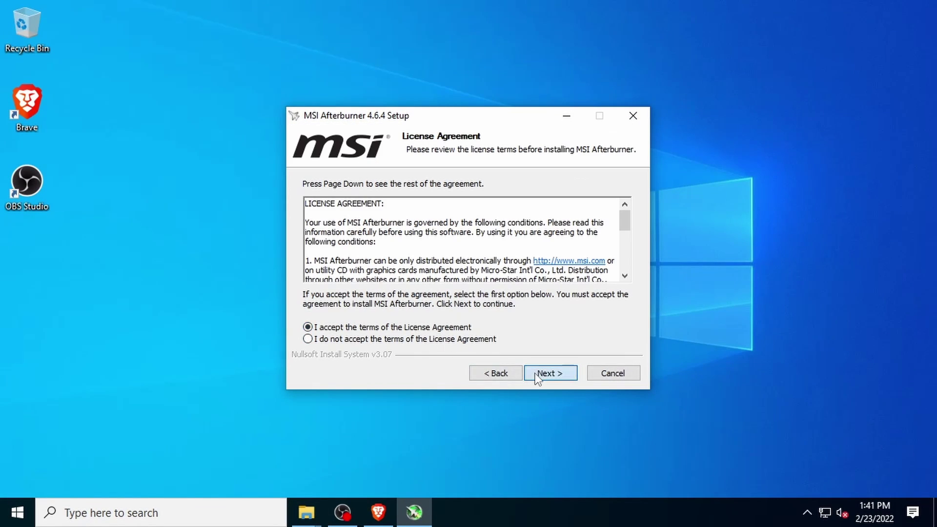
click(543, 373)
click(539, 373)
click(538, 370)
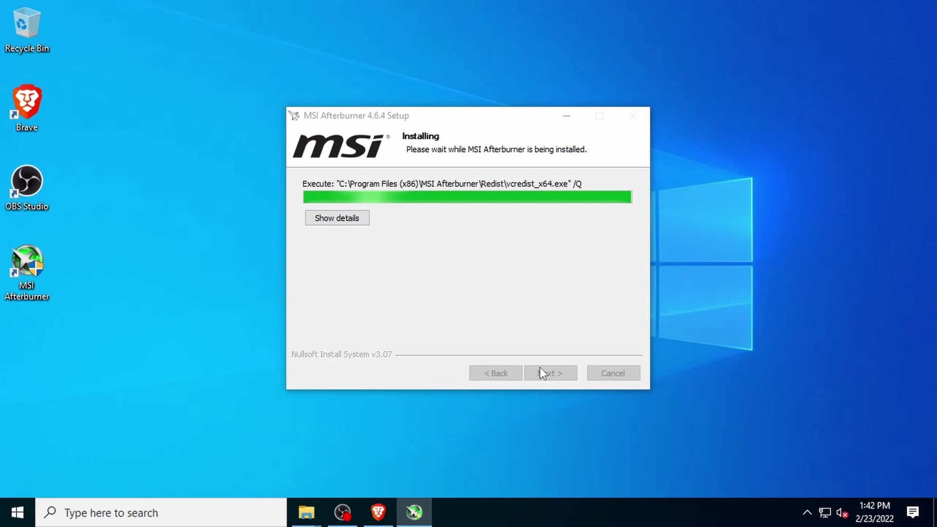
click(422, 262)
click(548, 376)
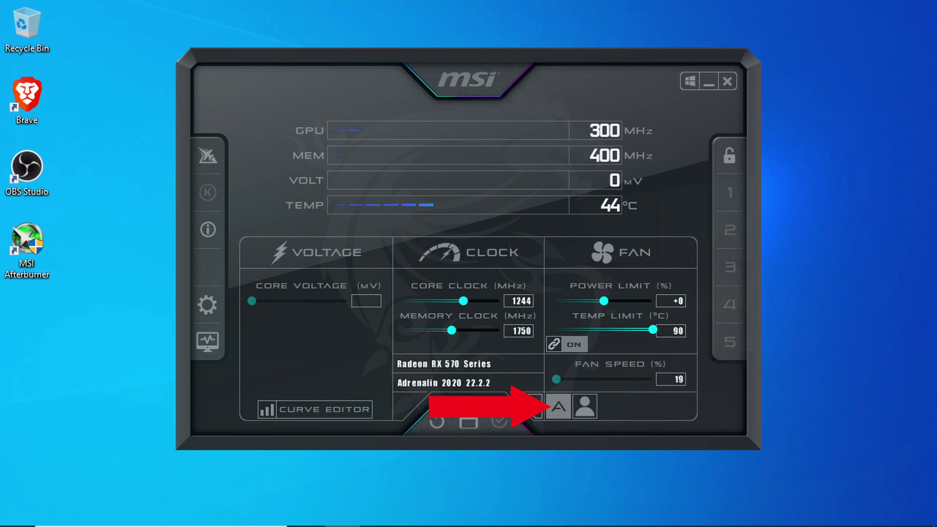
Disable auto fan, raise the RX 570 fan speed manually, then restore automatic control (23%)
click(550, 402)
drag(556, 379, 614, 384)
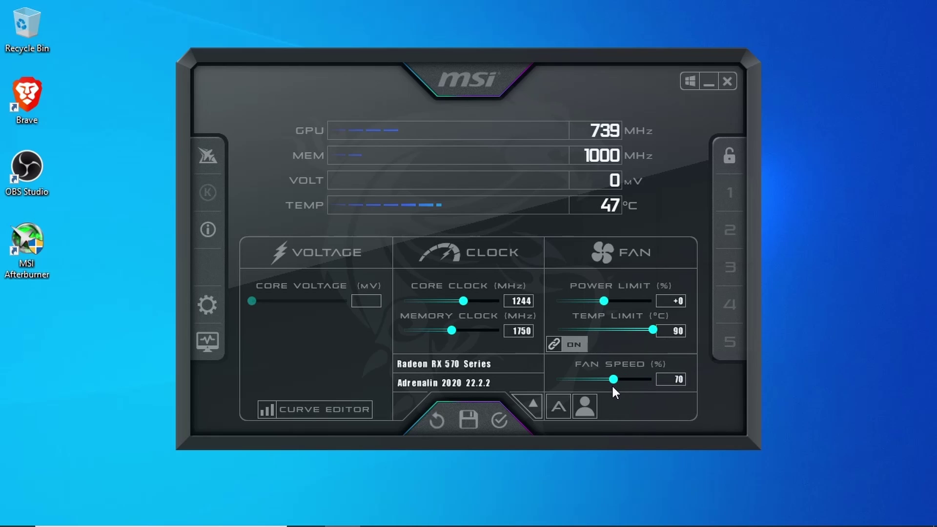
click(558, 411)
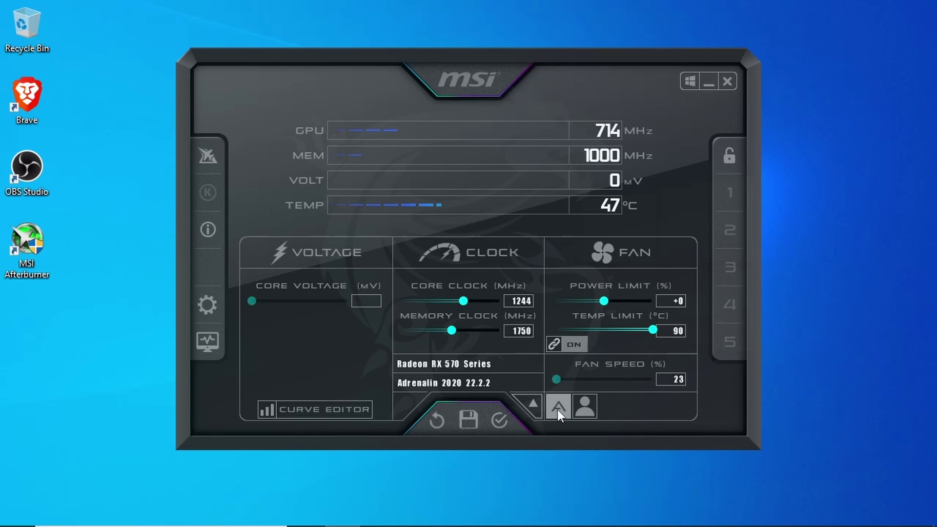